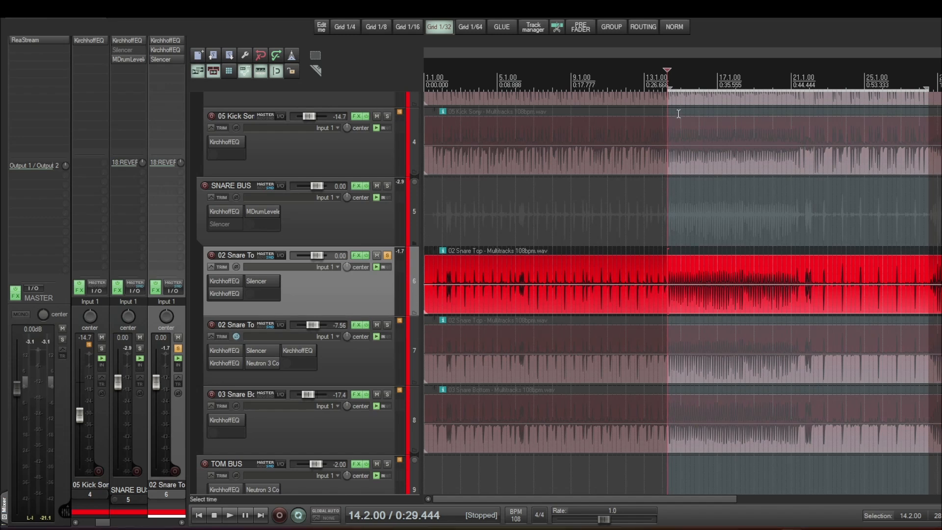
- Play back the soloed snare top on track 6, and move the solo to its duplicate on track 7 for playback
key("space")
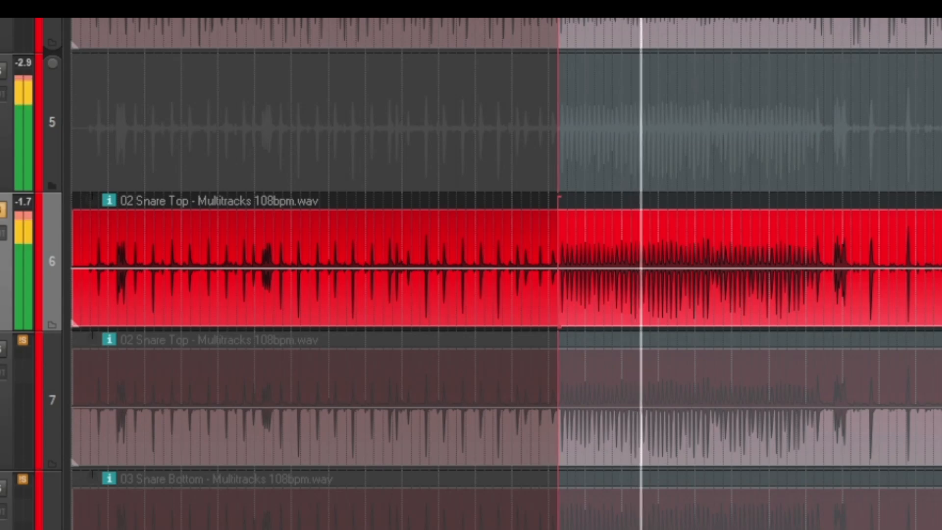
key("space")
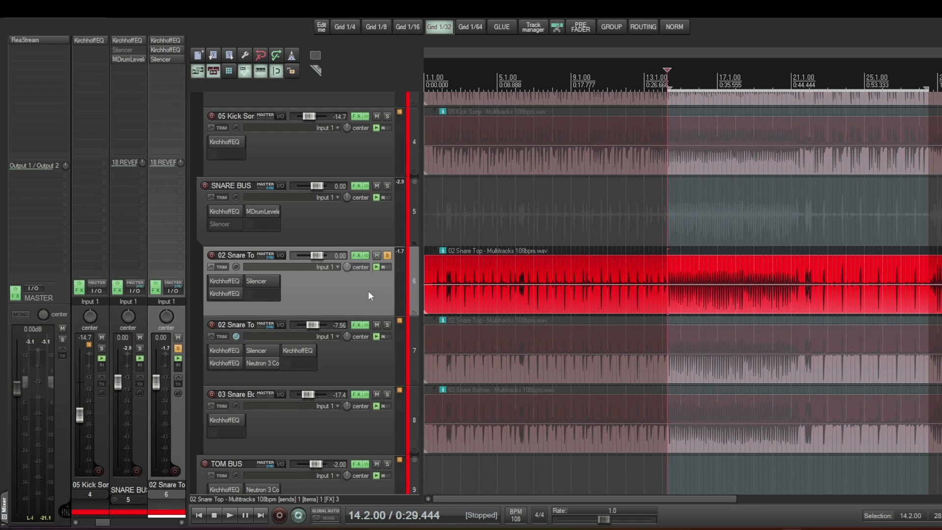
left_click(358, 363)
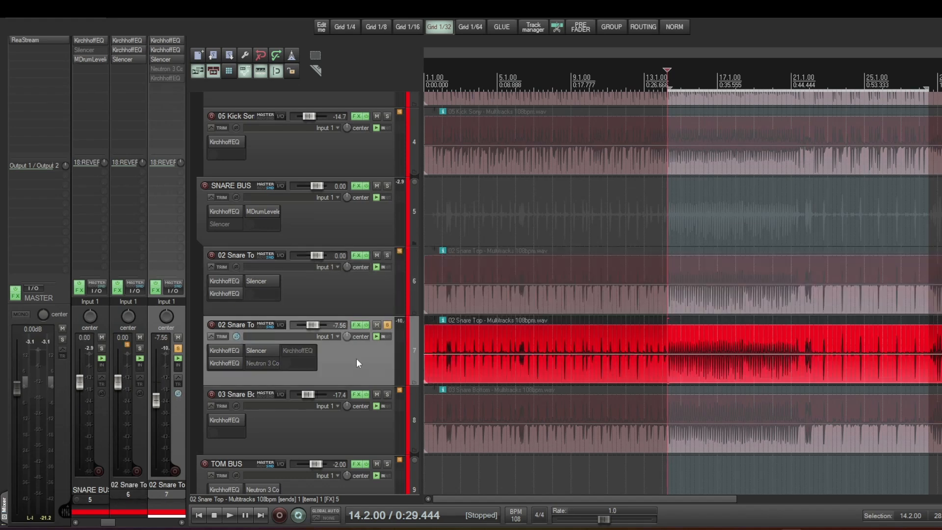
left_click(342, 297)
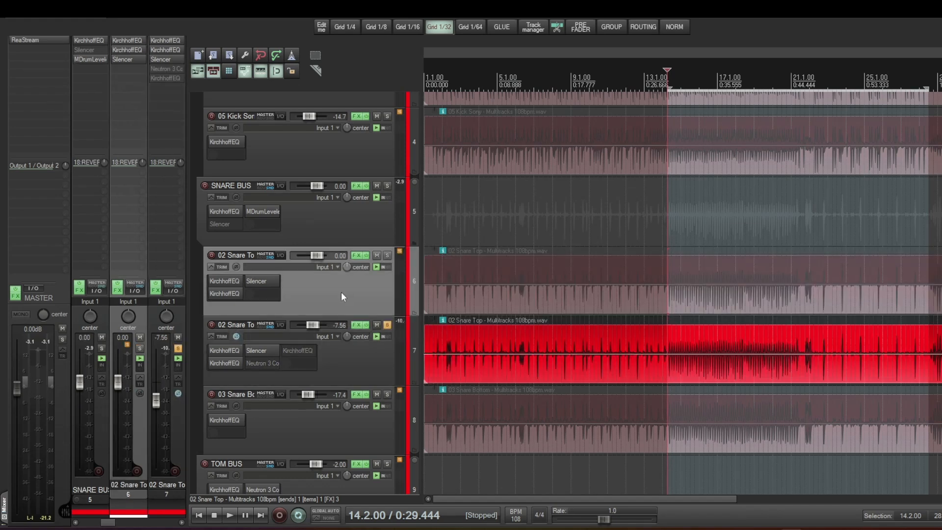
left_click(345, 355)
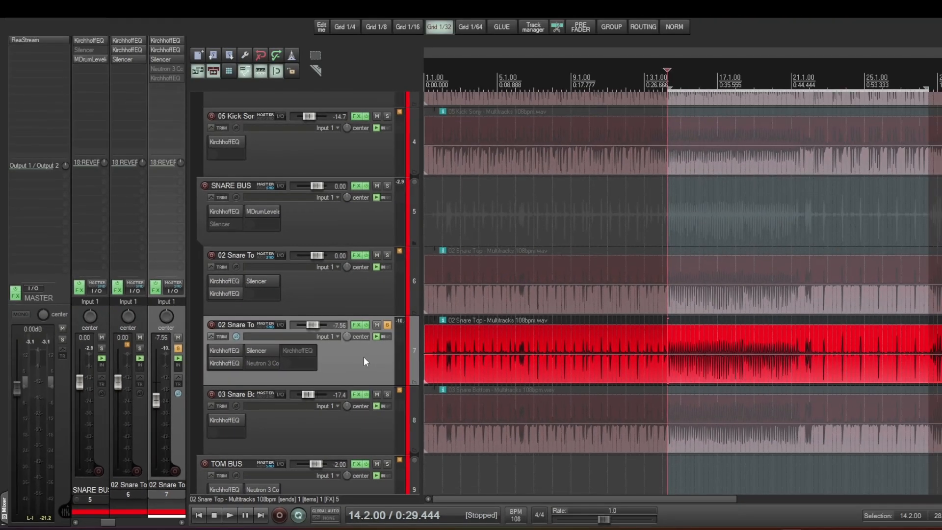
key("space")
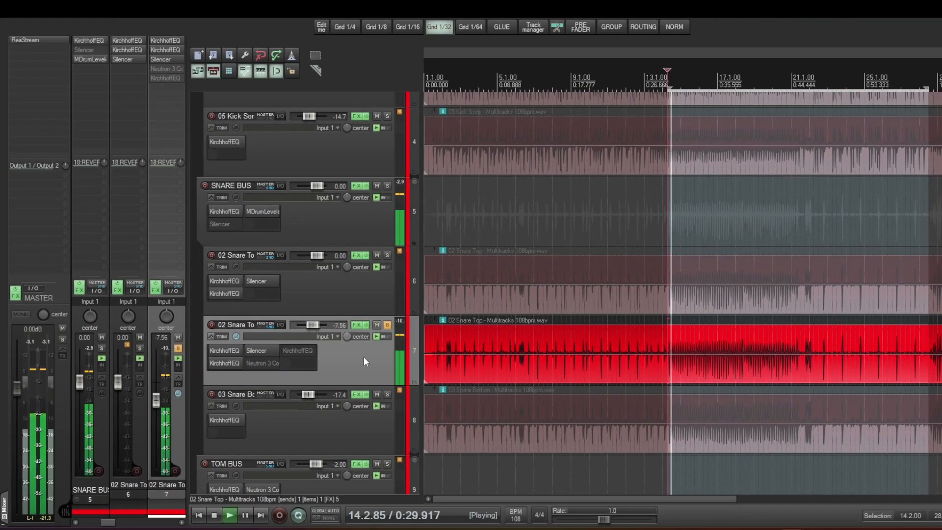
key("space")
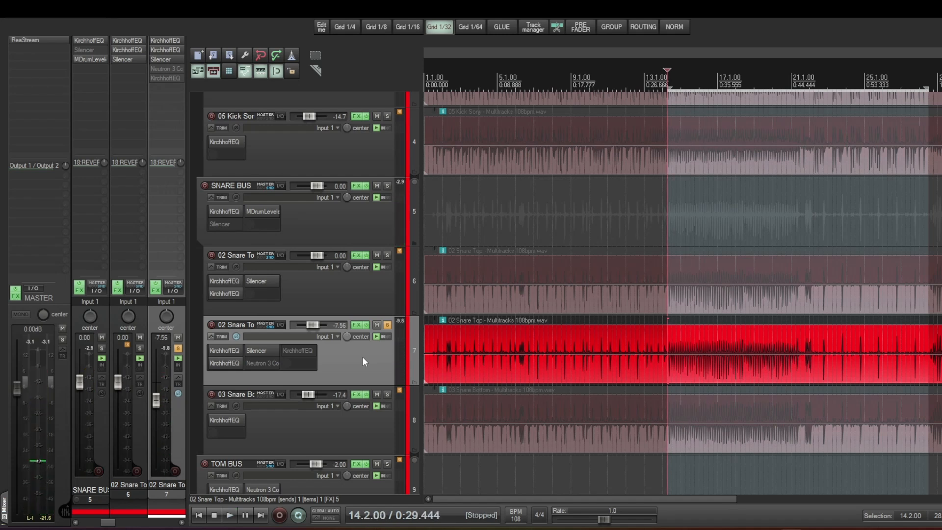
- Enable the bypassed Neutron 3 Compressor on the duplicate snare top track, comparing it on and off during playback
double_click(263, 363)
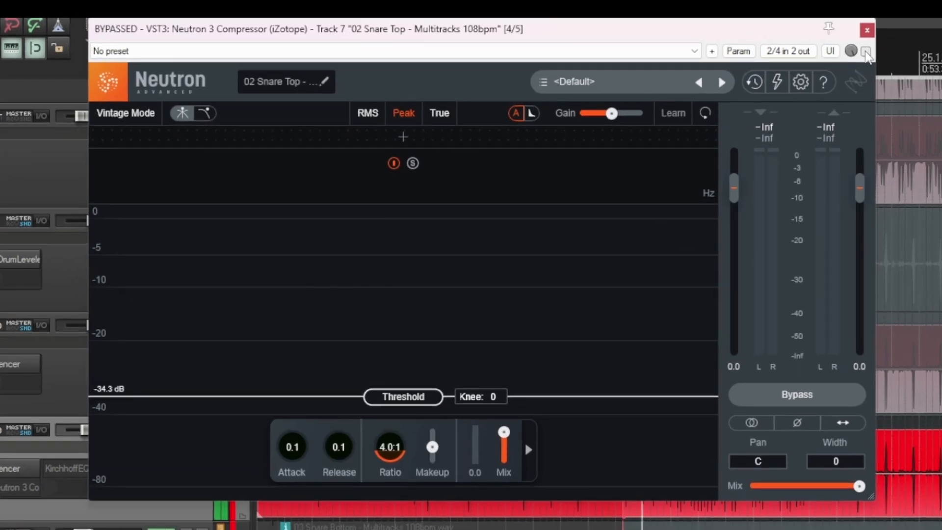
left_click(866, 51)
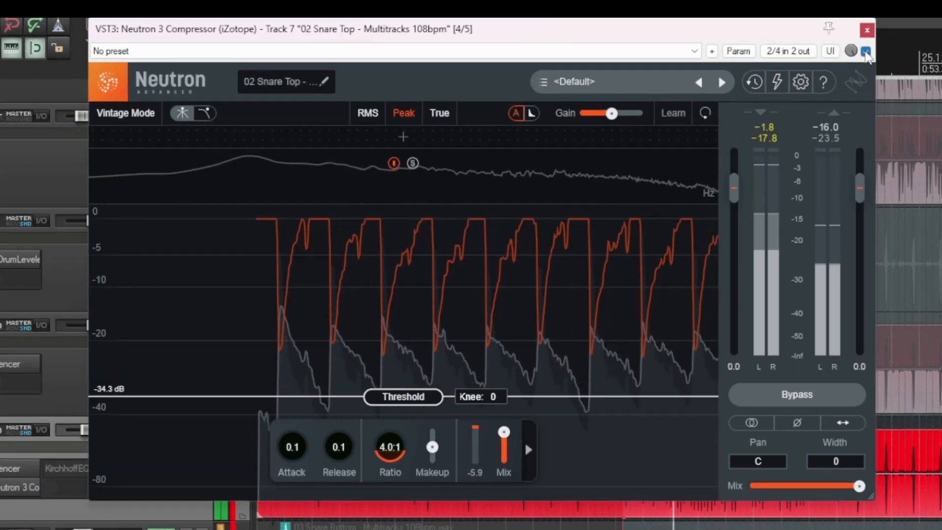
left_click(865, 52)
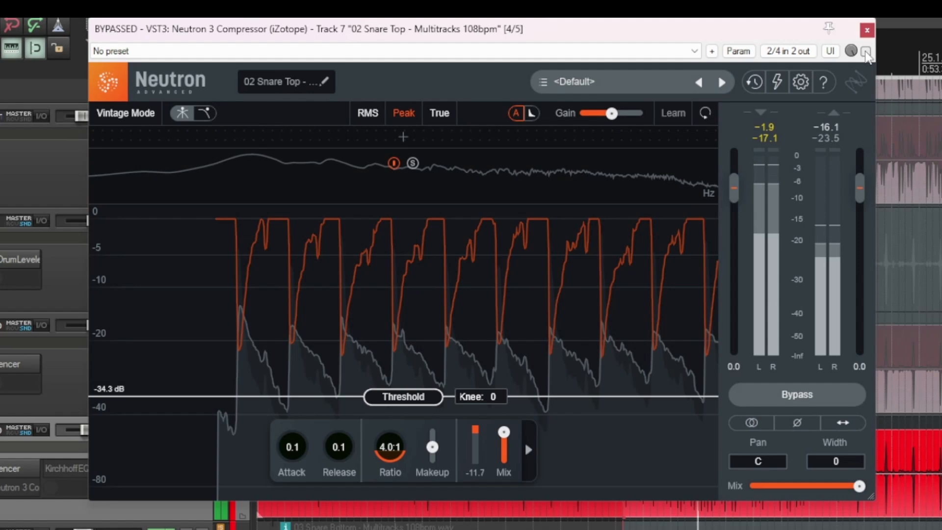
left_click(865, 52)
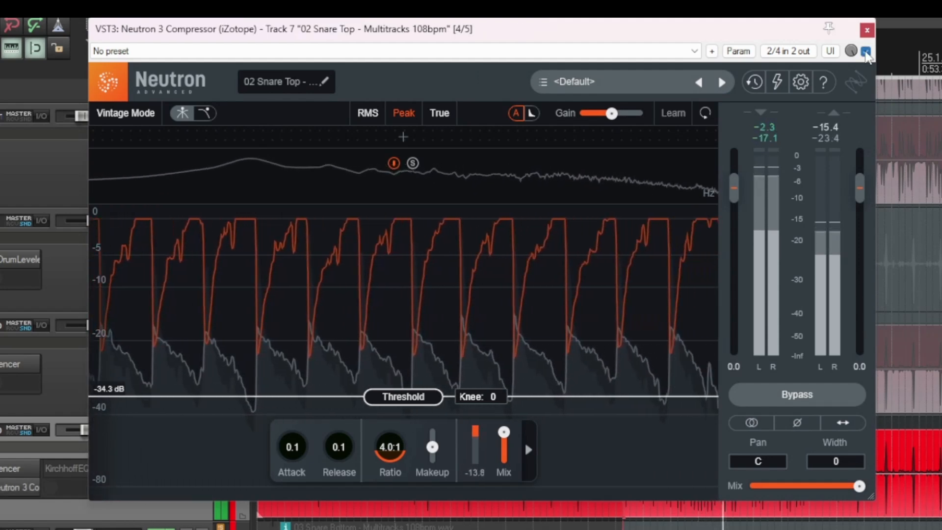
key("space")
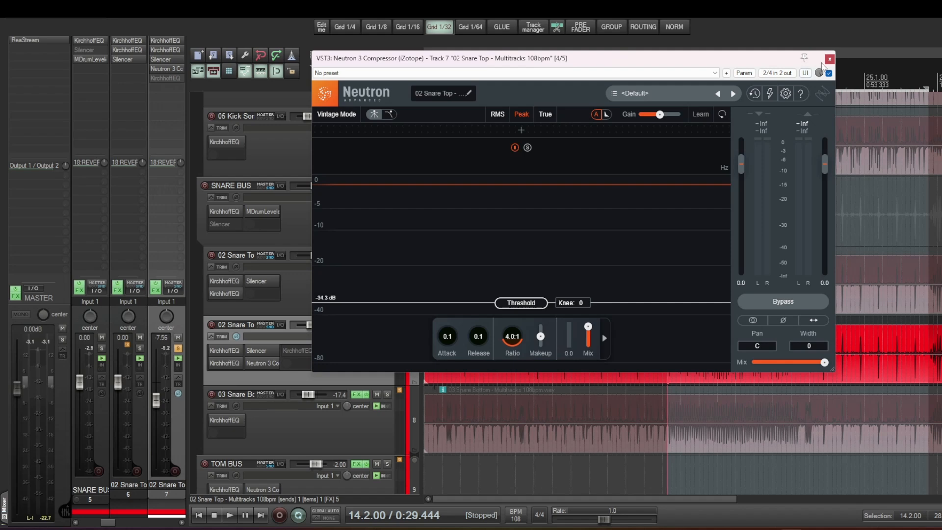
left_click(829, 59)
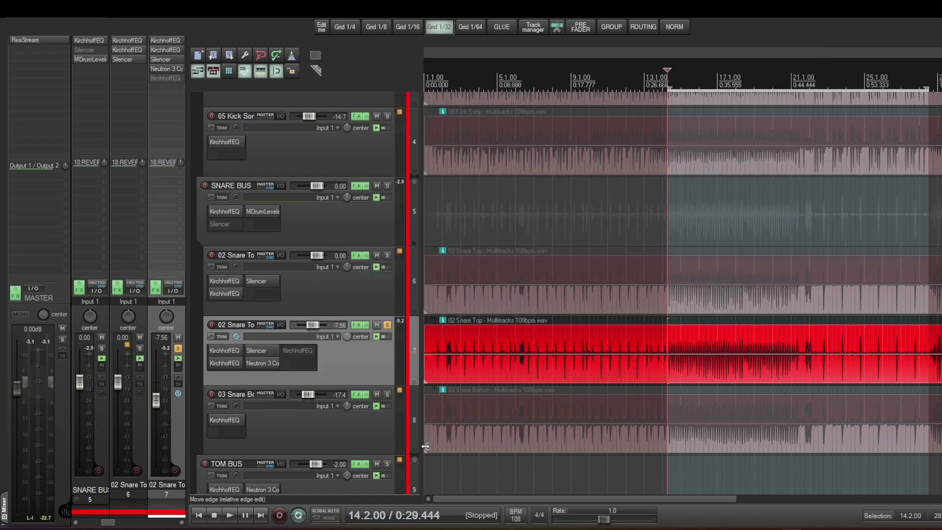
- Enable the last Kirchhoff EQ on track 7, with its 1000 Hz high-pass band, comparing it on and off during playback
left_click(310, 352)
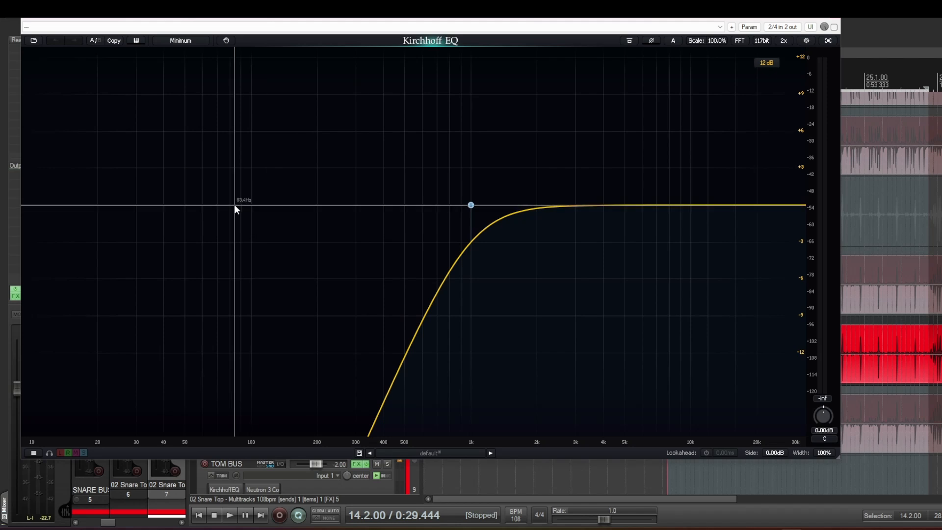
left_click(470, 205)
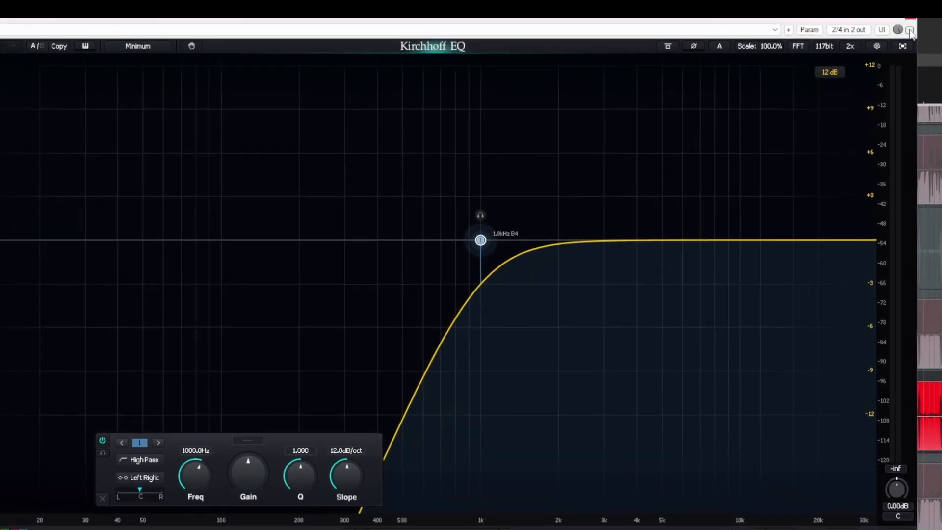
left_click(919, 31)
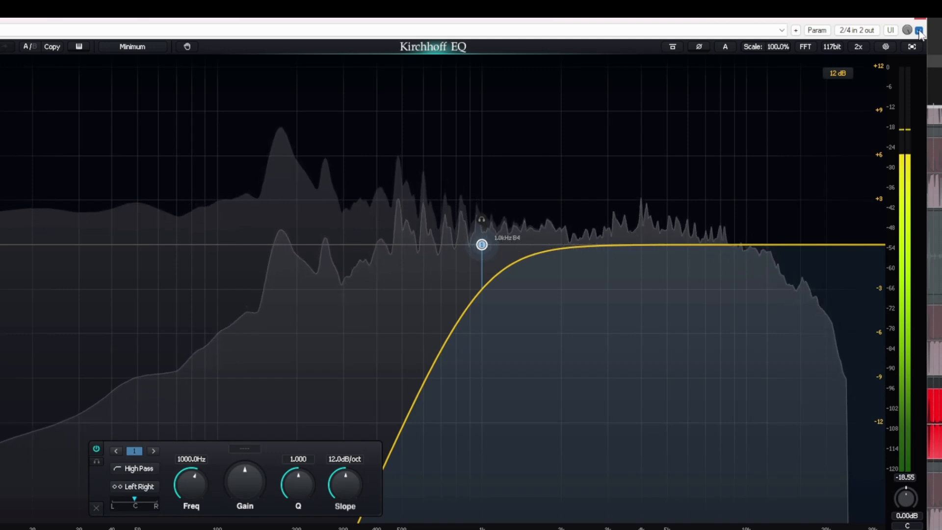
left_click(919, 30)
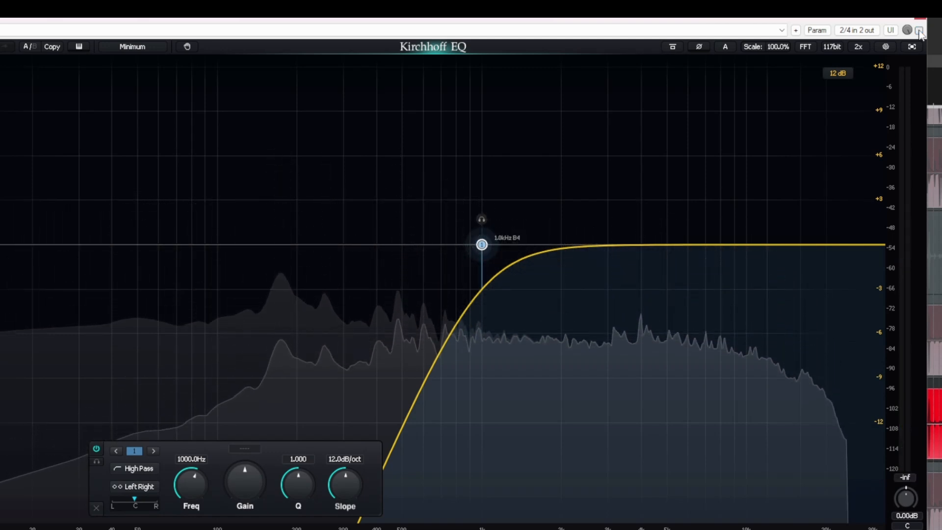
left_click(919, 31)
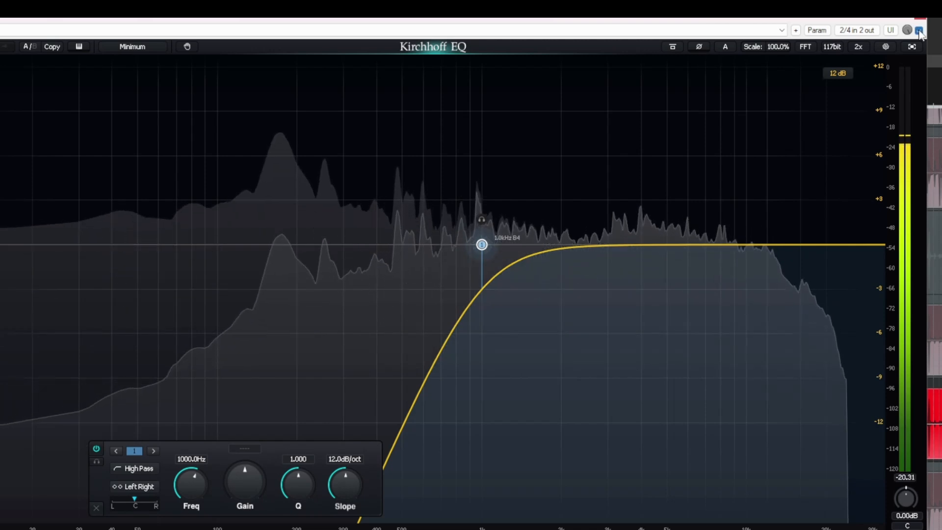
key("space")
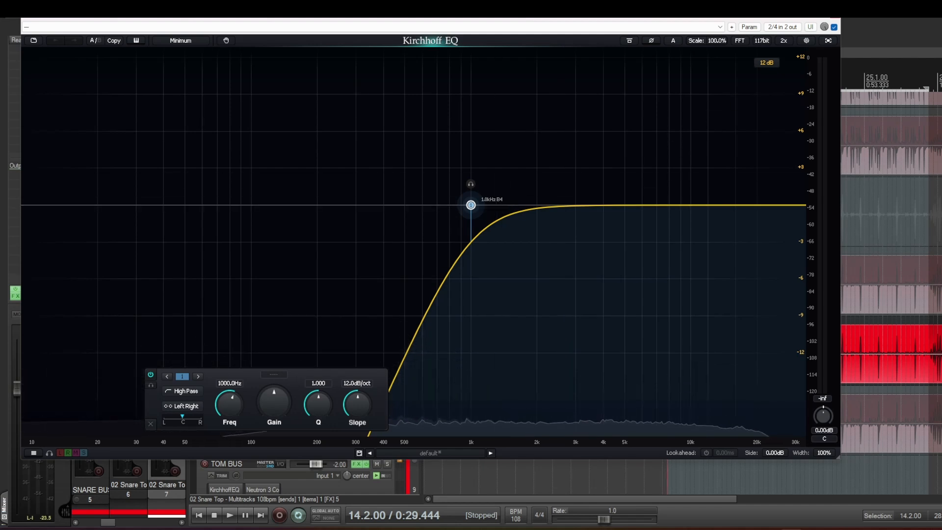
left_click(829, 11)
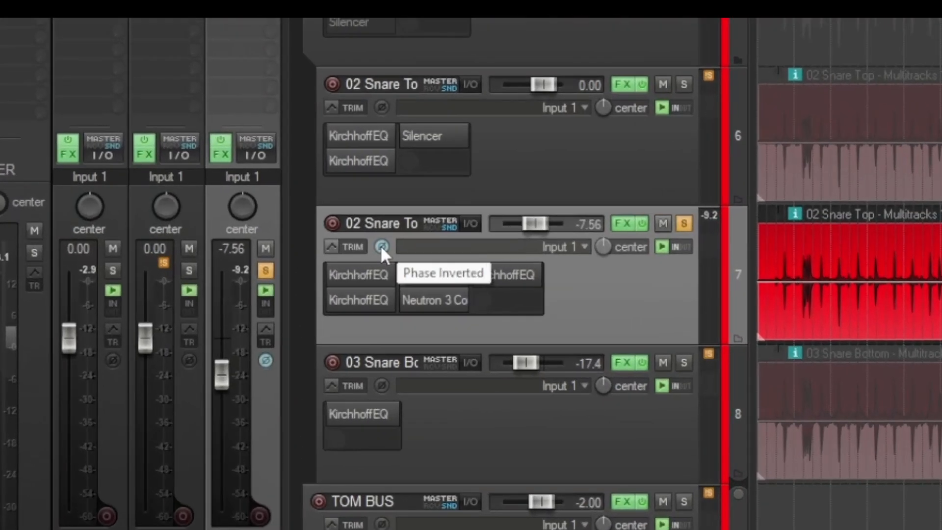
- Check the phase inversion of the duplicate snare top track and the high-pass curve in its Kirchhoff EQ
left_click(381, 245)
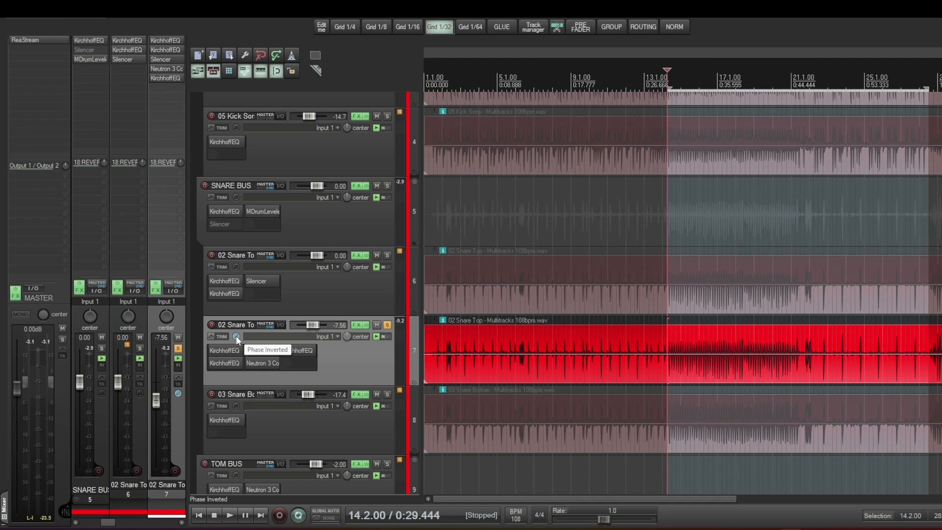
left_click(225, 349)
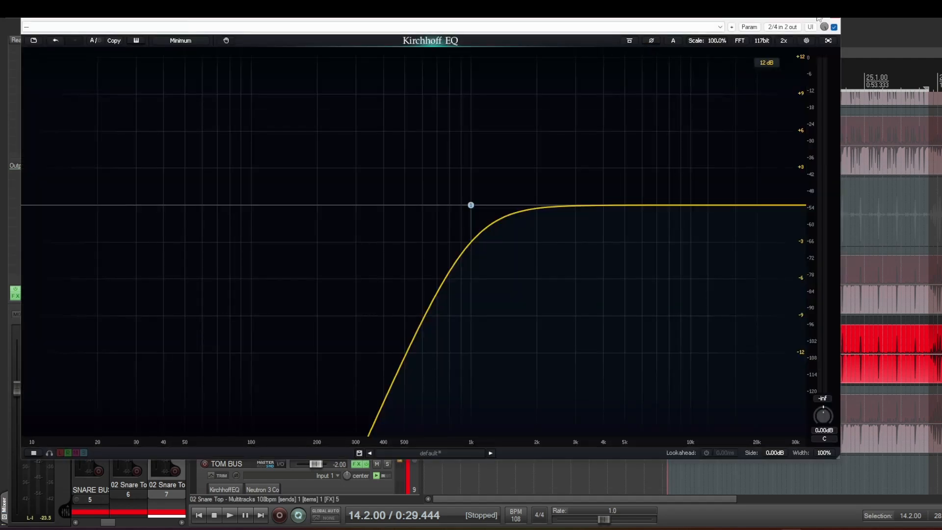
left_click(833, 18)
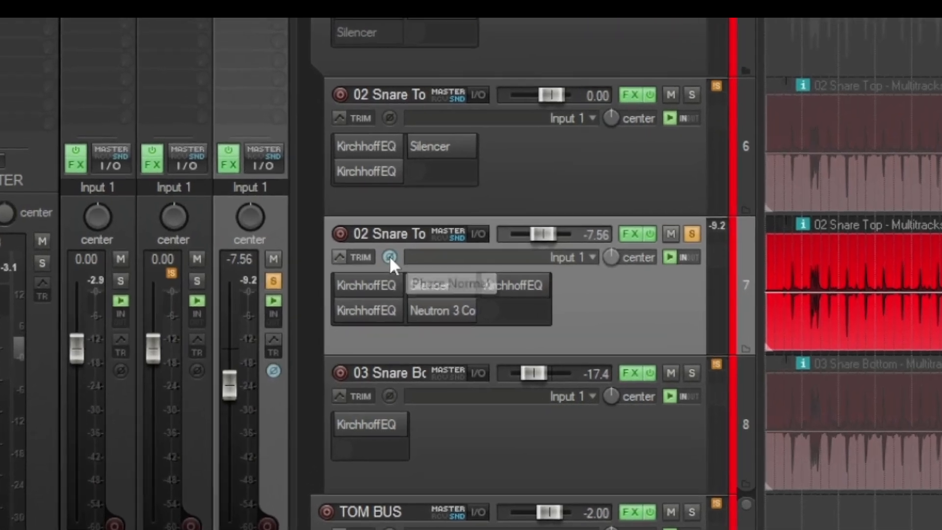
left_click(390, 257)
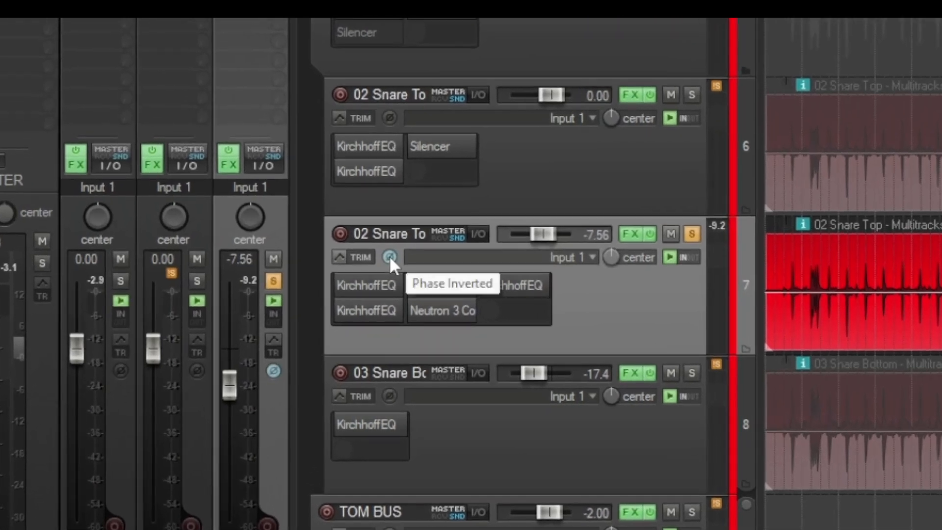
- Solo the original snare top on track 6 alongside the duplicate and play both tracks together
left_click(692, 94)
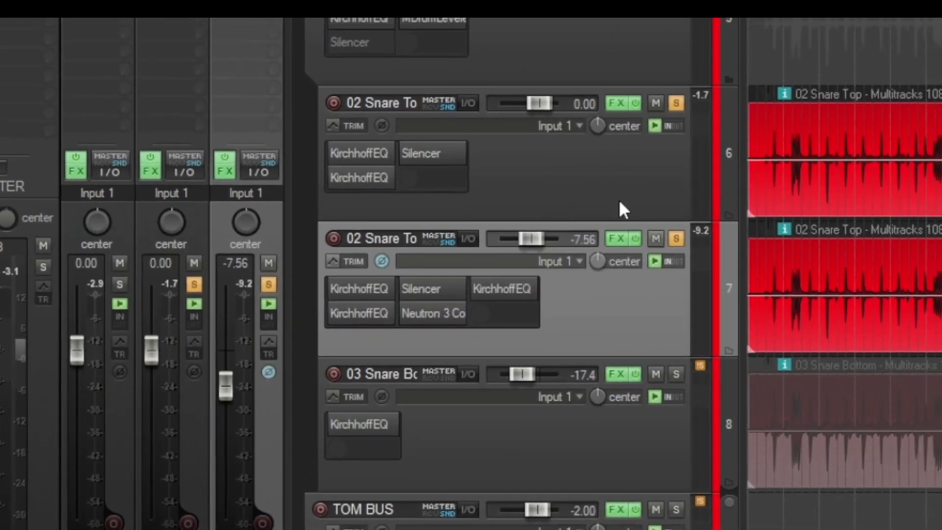
key("space")
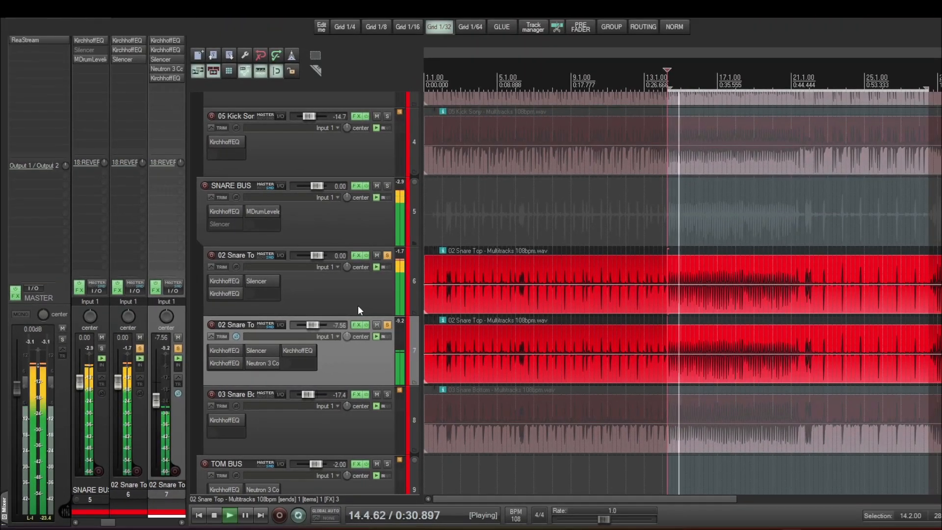
key("space")
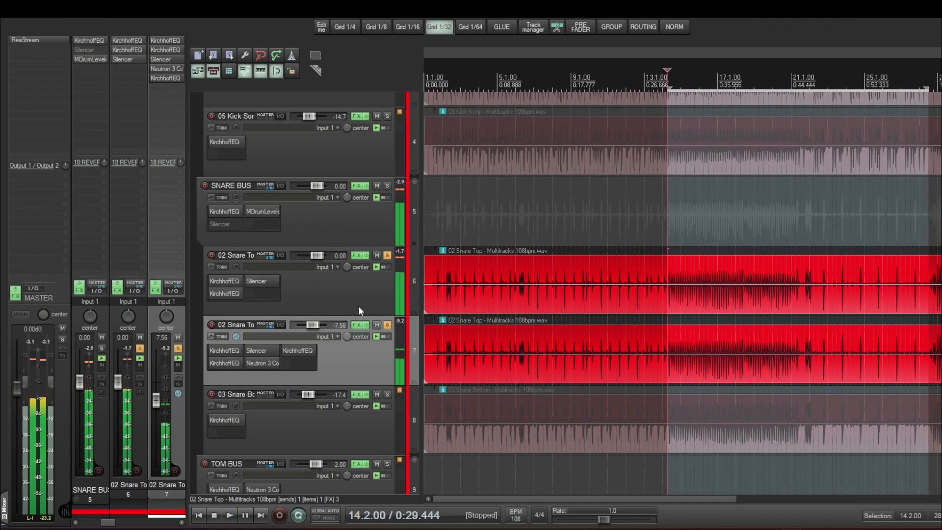
- Compare the original snare top alone and blended with its duplicate by toggling track 7's solo during playback
left_click(387, 325)
key("space")
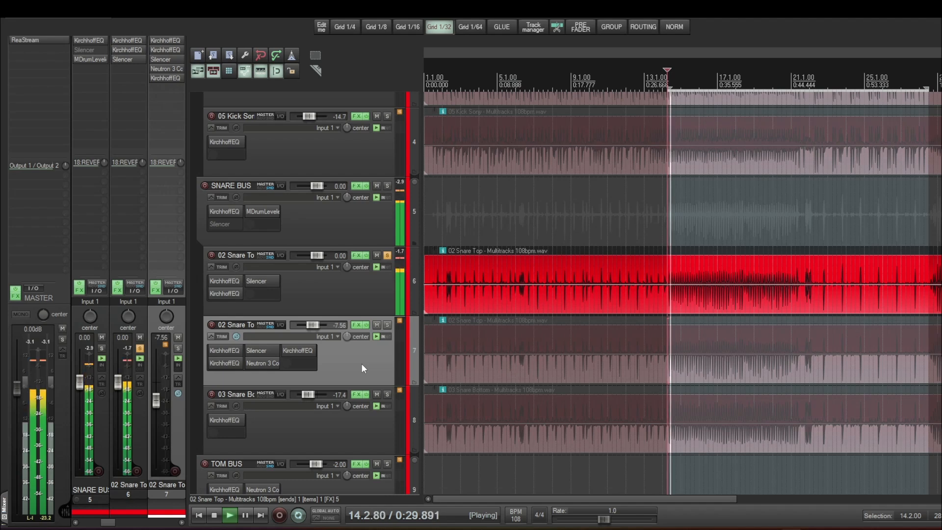
left_click(387, 325)
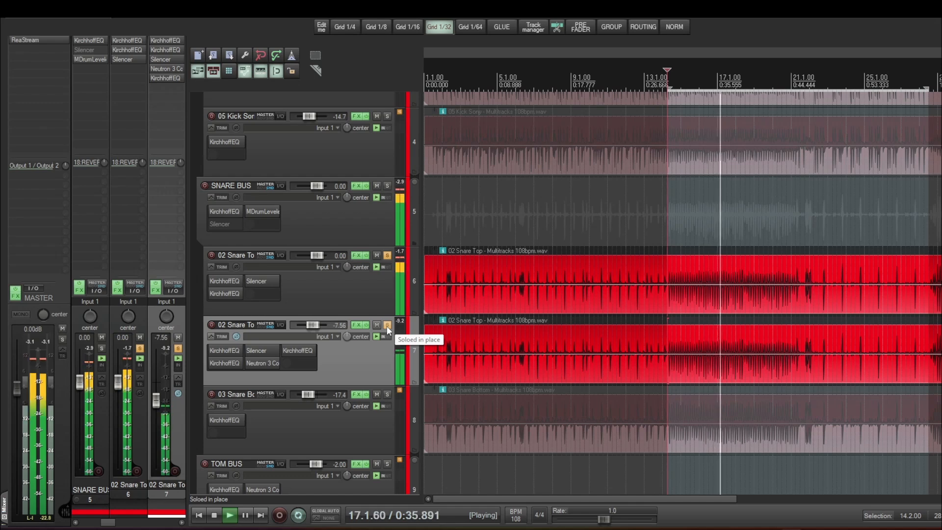
left_click(387, 325)
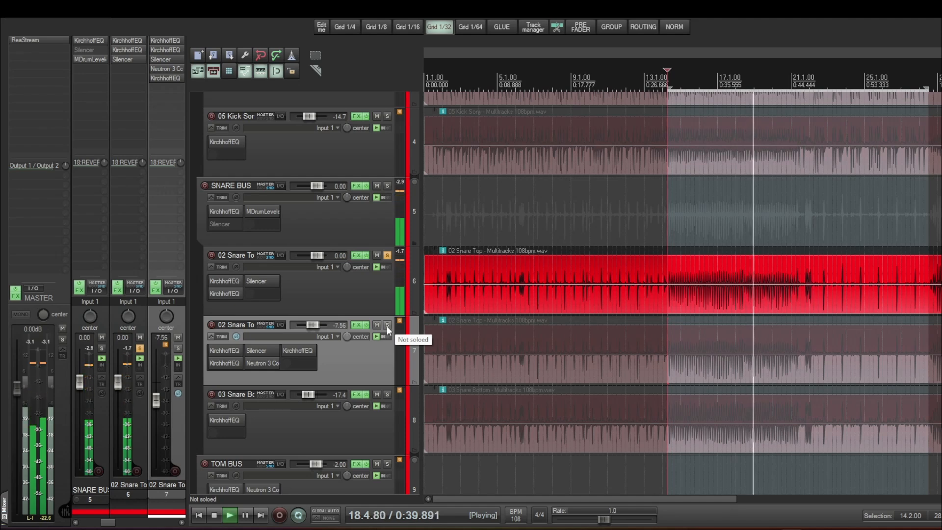
left_click(387, 325)
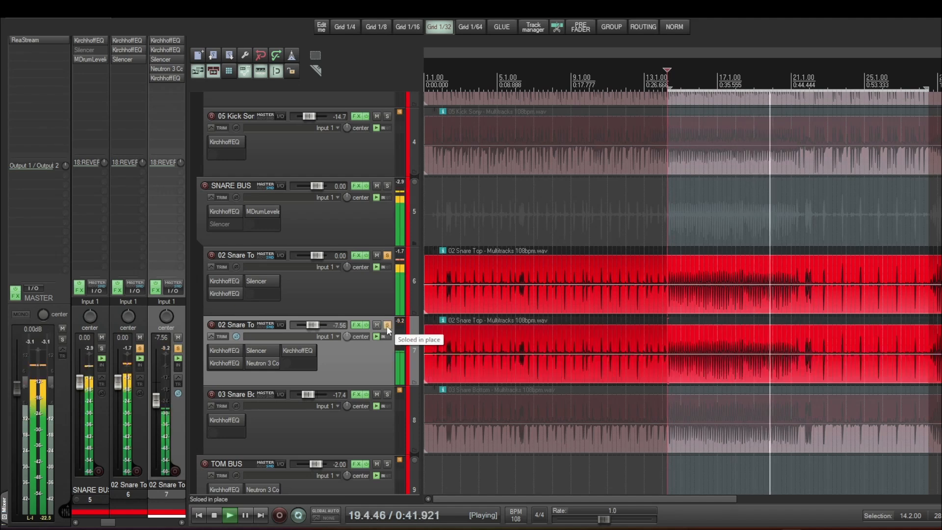
key("space")
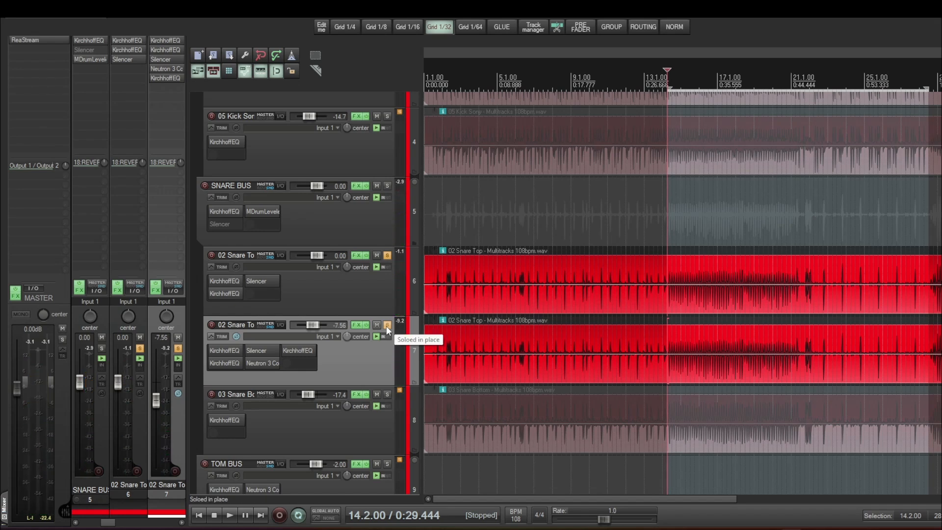
- Compare the two snare top tracks and review the Neutron 3 Compressor settings on the duplicate
left_click(340, 297)
left_click(340, 357)
left_click(337, 296)
left_click(340, 362)
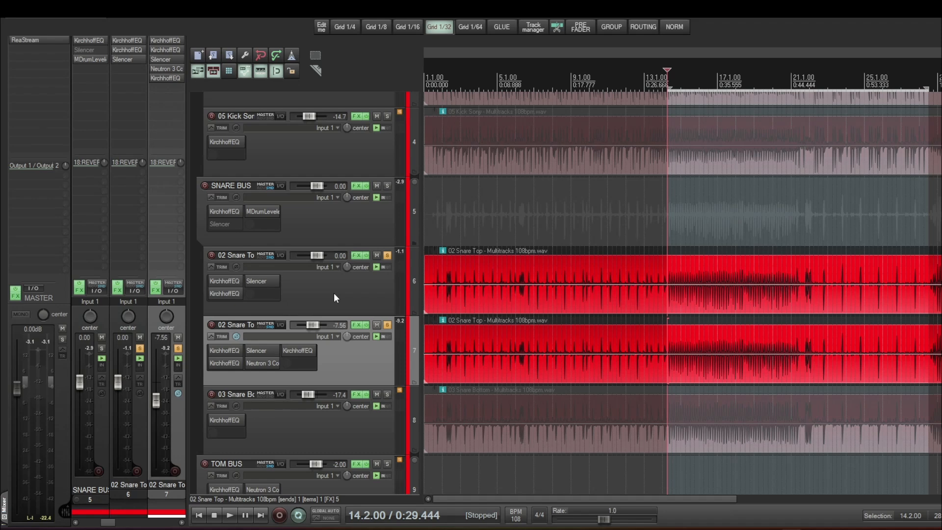
left_click(261, 364)
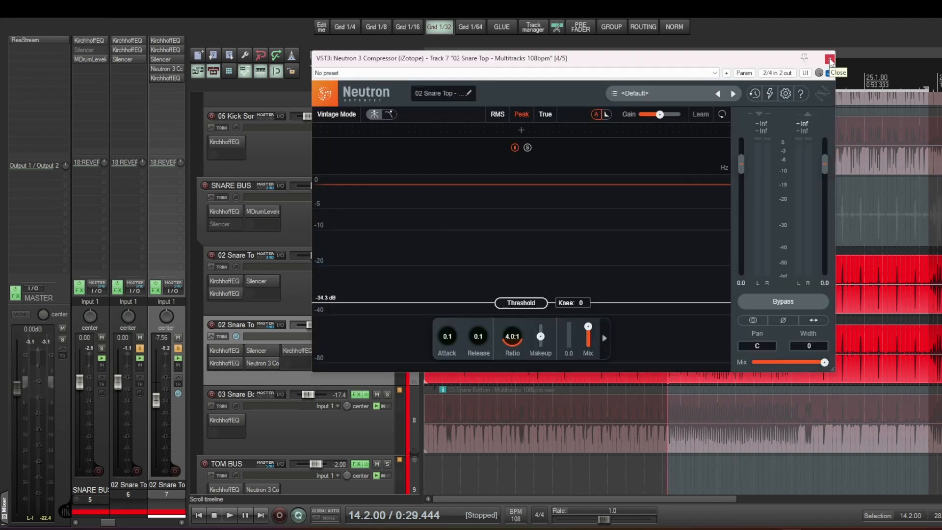
left_click(830, 60)
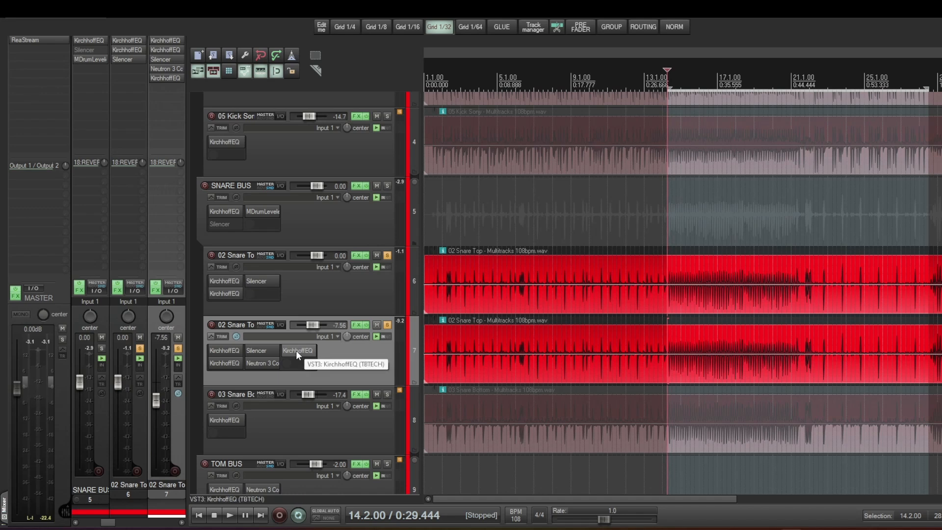
- Examine the high-pass filter's cutoff and slope in the last Kirchhoff EQ on the duplicate snare top, track 7
left_click(296, 351)
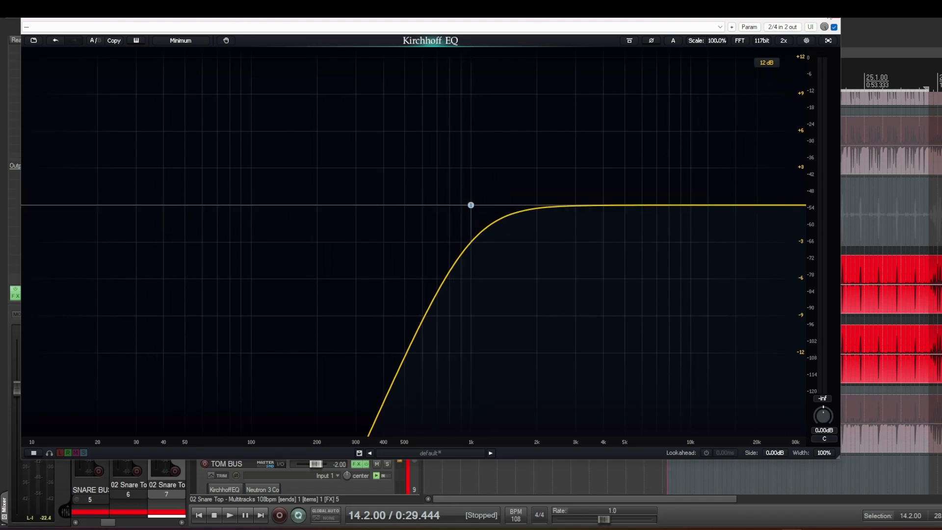
left_click(834, 16)
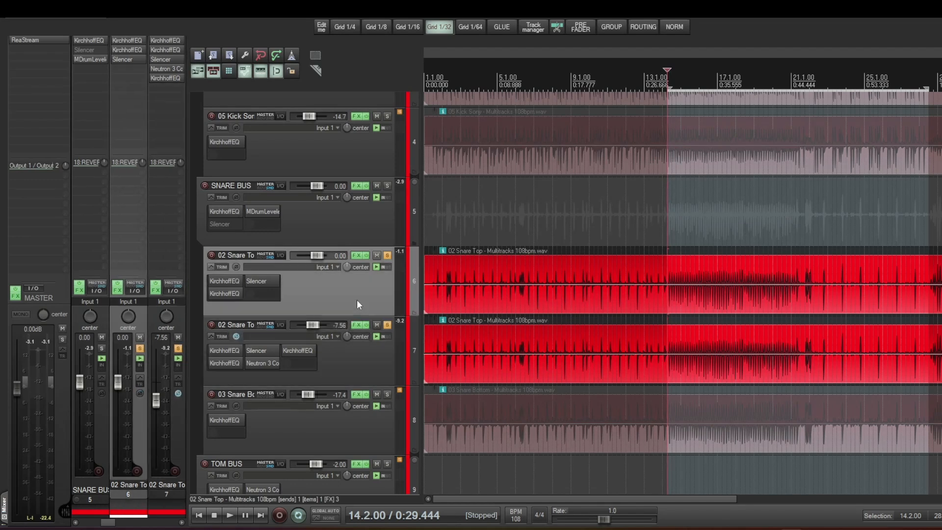
left_click(348, 309)
left_click(352, 361)
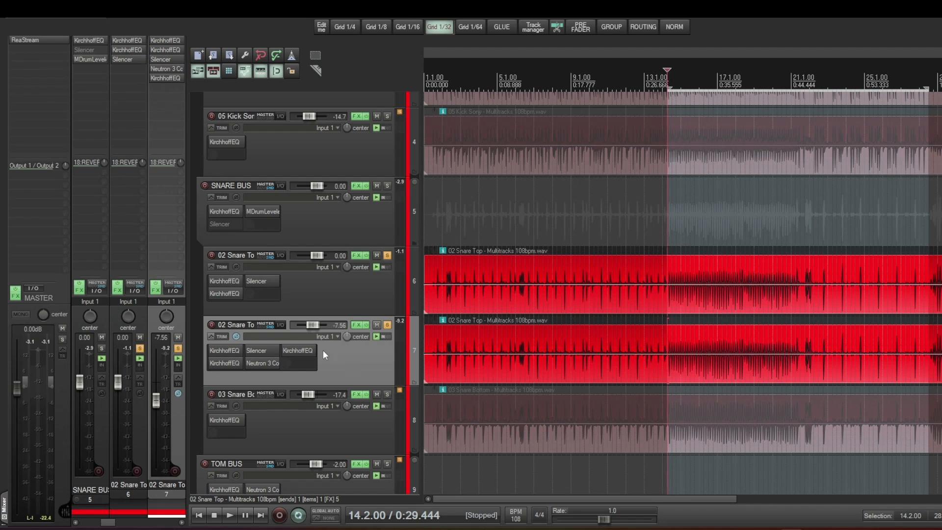
left_click(305, 350)
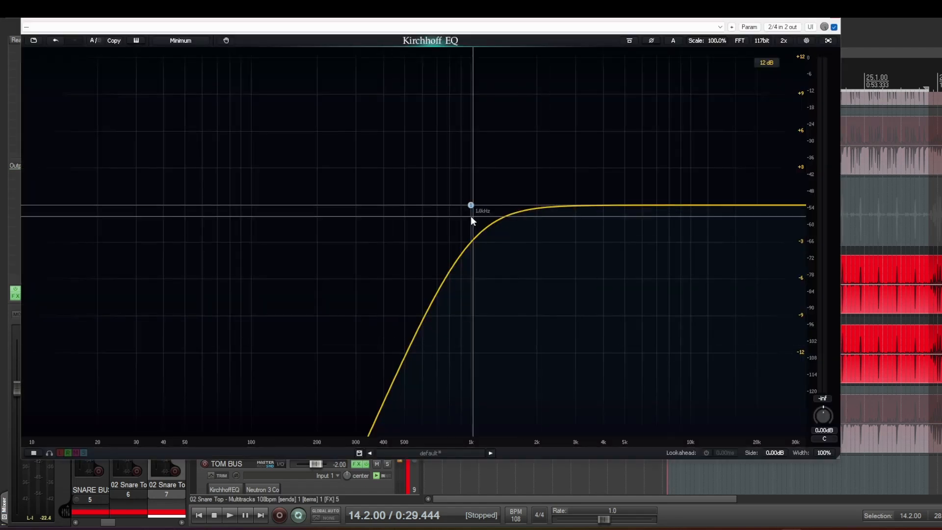
left_click(832, 18)
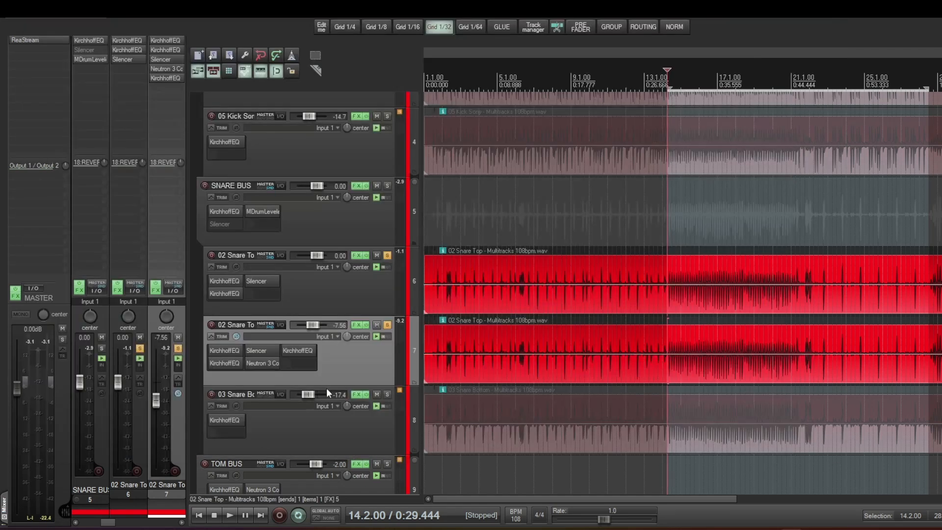
- Review the duplicate's Neutron 3 Compressor threshold, attack, release and ratio, and recheck the high-pass curve in the EQ following it
left_click(262, 363)
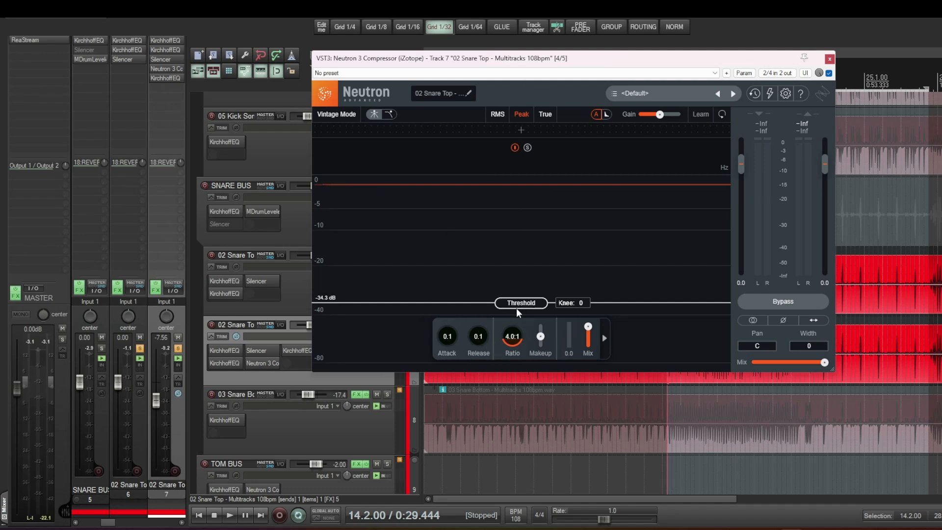
left_click(829, 59)
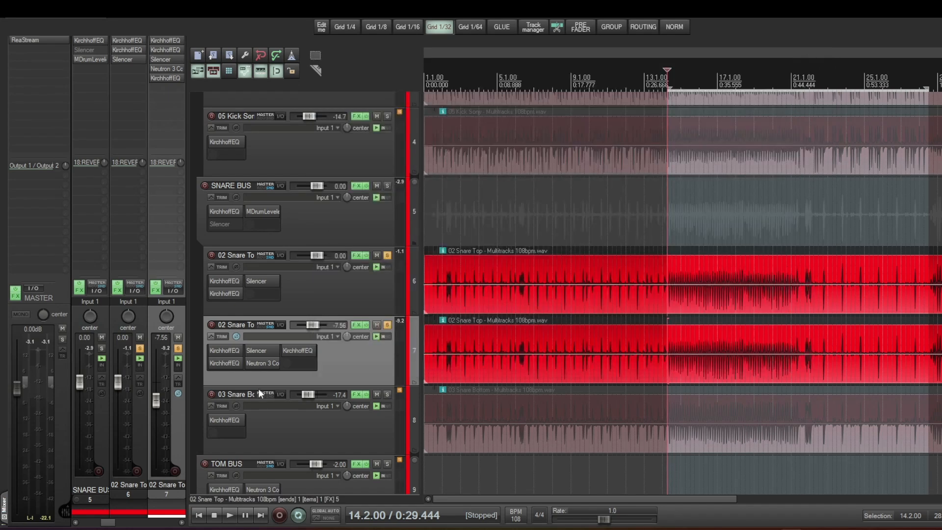
left_click(301, 349)
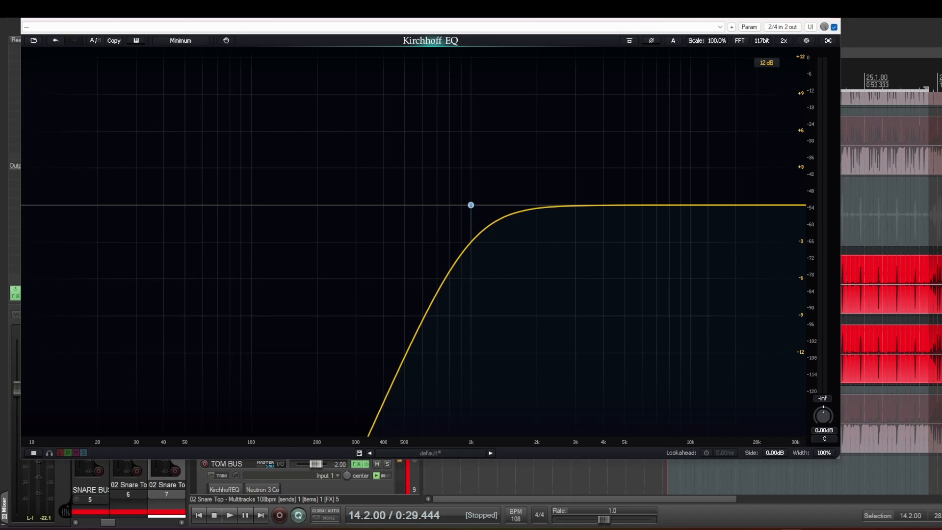
left_click(833, 14)
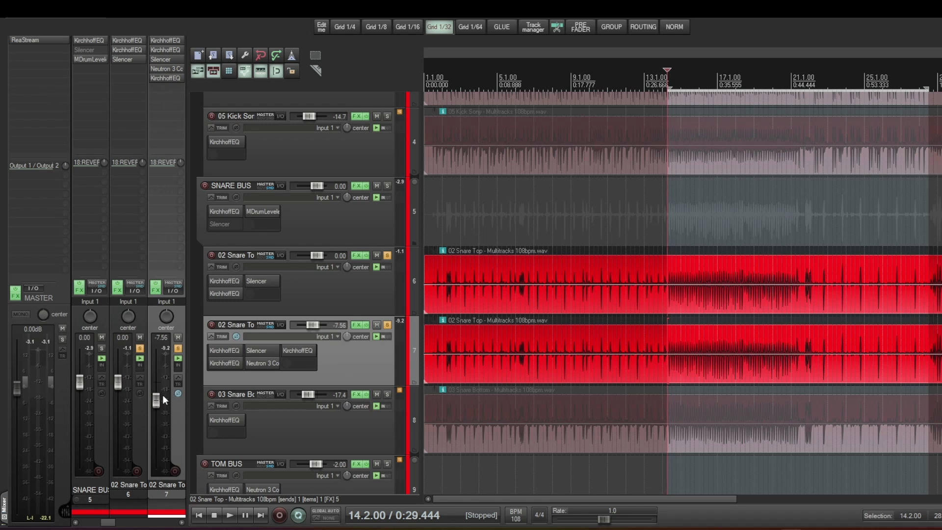
mouse_move(157, 396)
left_click(337, 296)
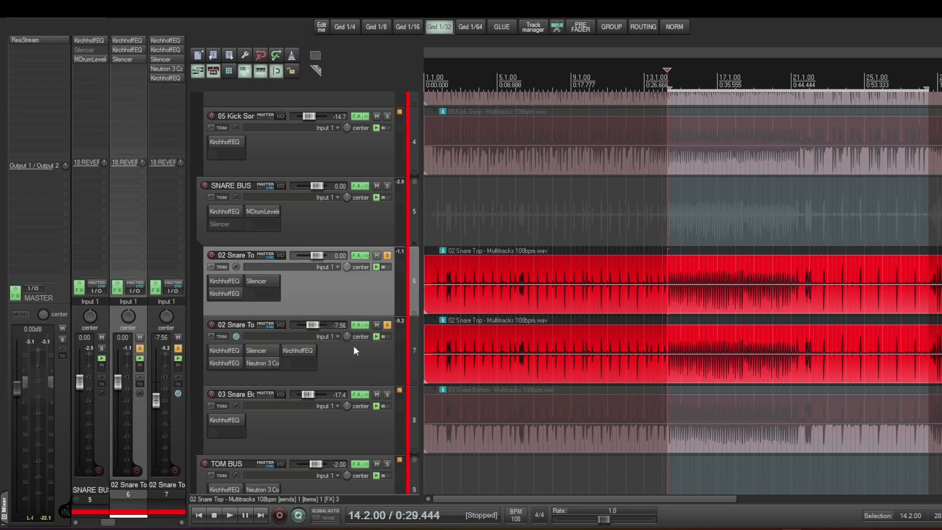
left_click(350, 353)
left_click(343, 294)
left_click(355, 355)
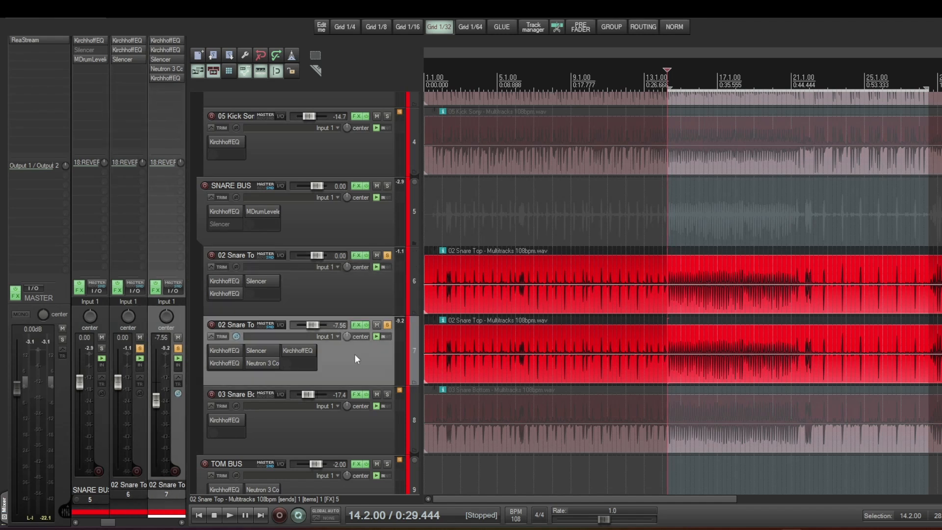
left_click(346, 297)
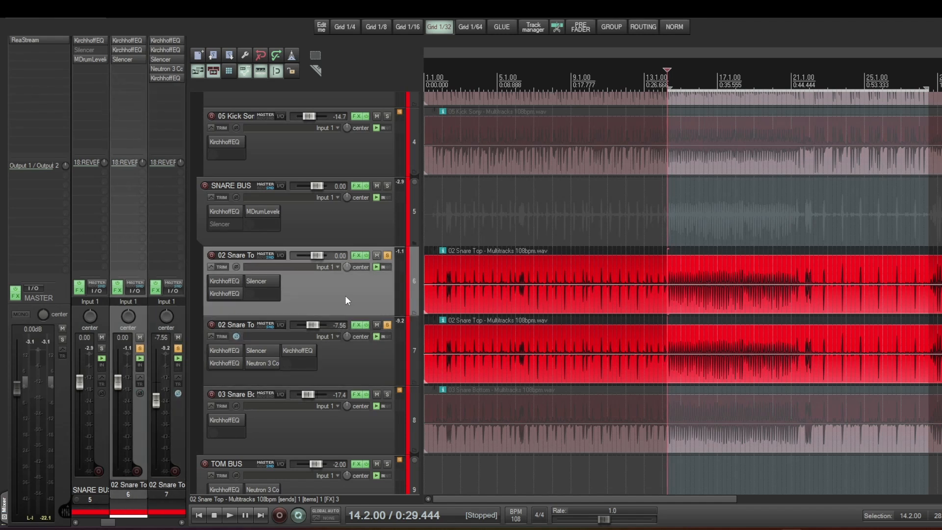